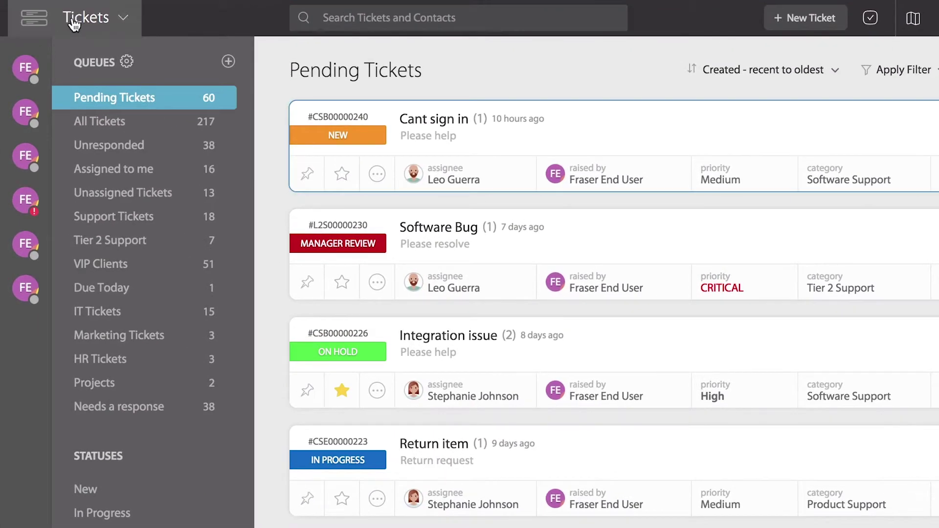
# Open the Security section from the Tickets mega-menu to reach the empty IP Restrictions page
pyautogui.click(73, 24)
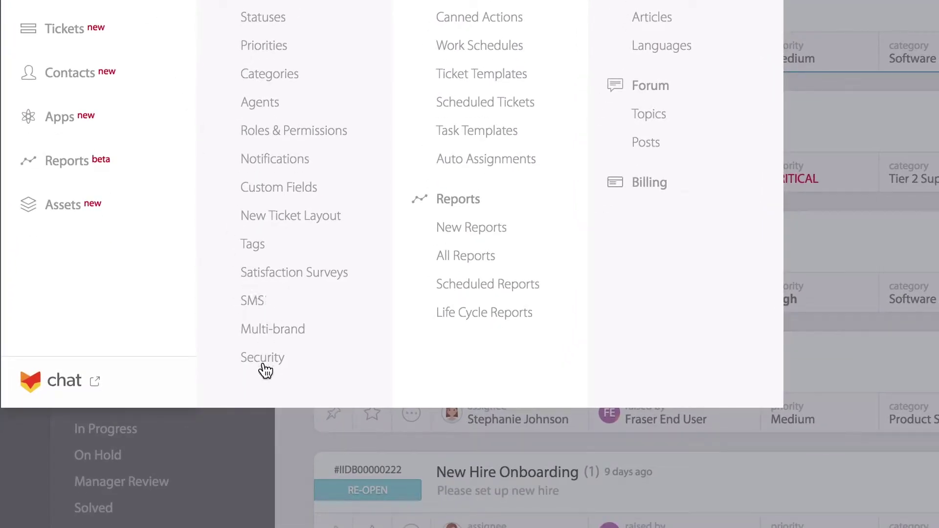
pyautogui.click(263, 362)
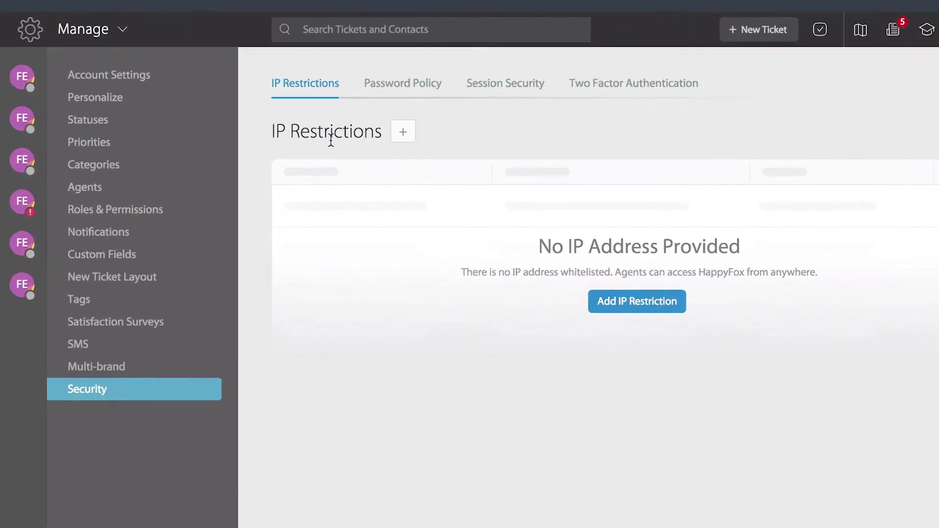
# Create the 'fraserstaff' IP restriction and switch IP restriction enforcement on
pyautogui.click(359, 146)
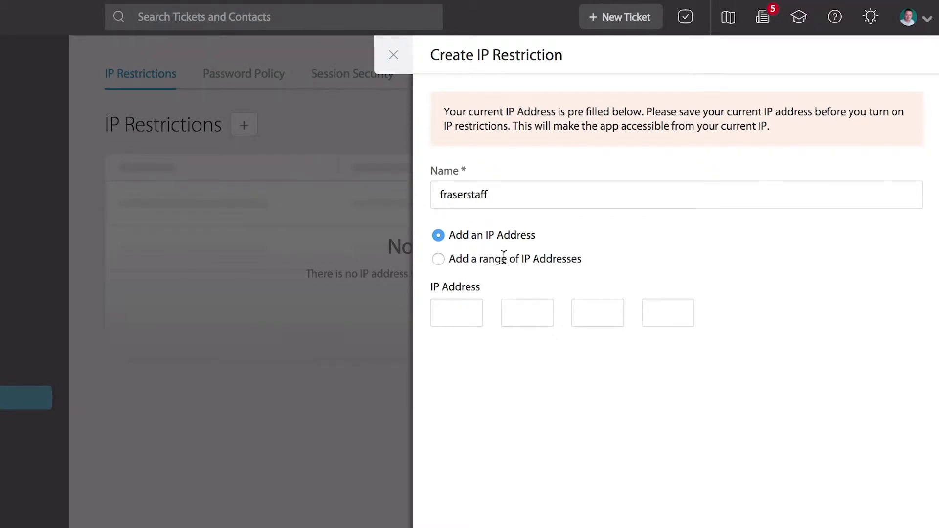
pyautogui.click(439, 263)
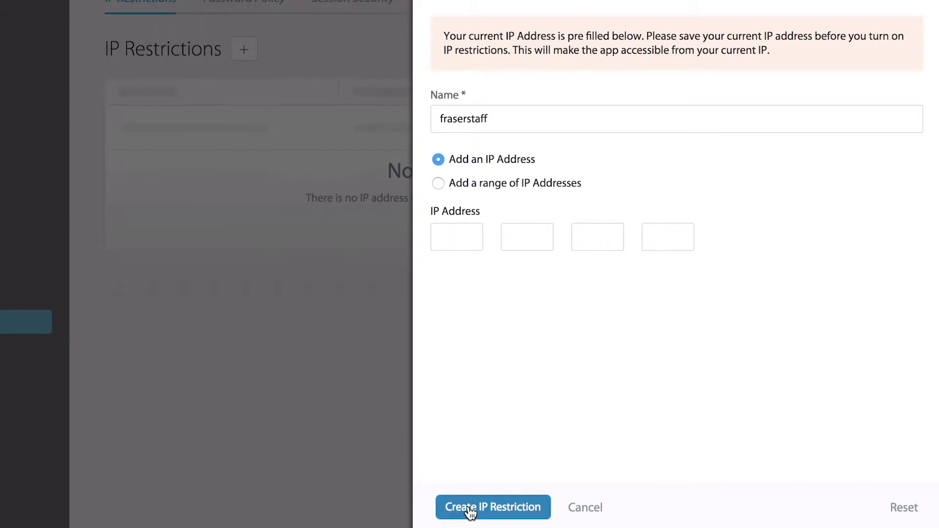
pyautogui.click(470, 509)
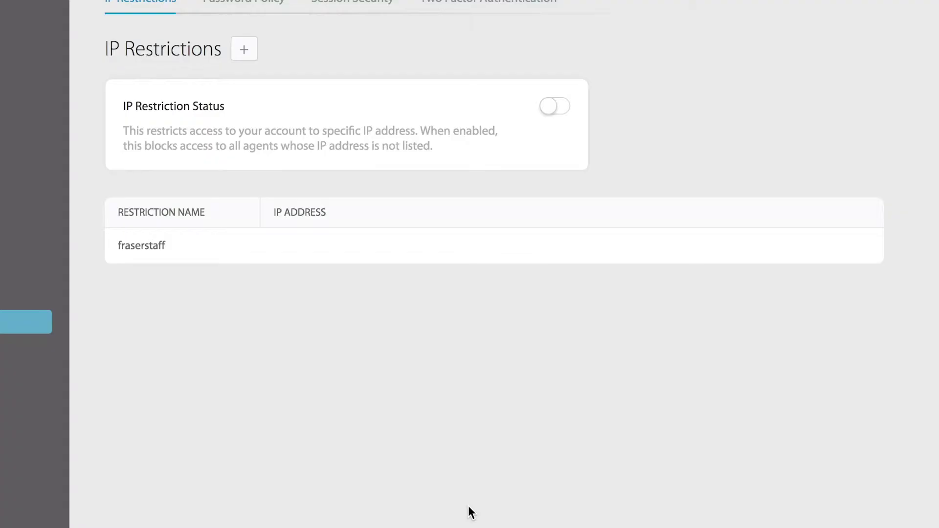
pyautogui.click(564, 109)
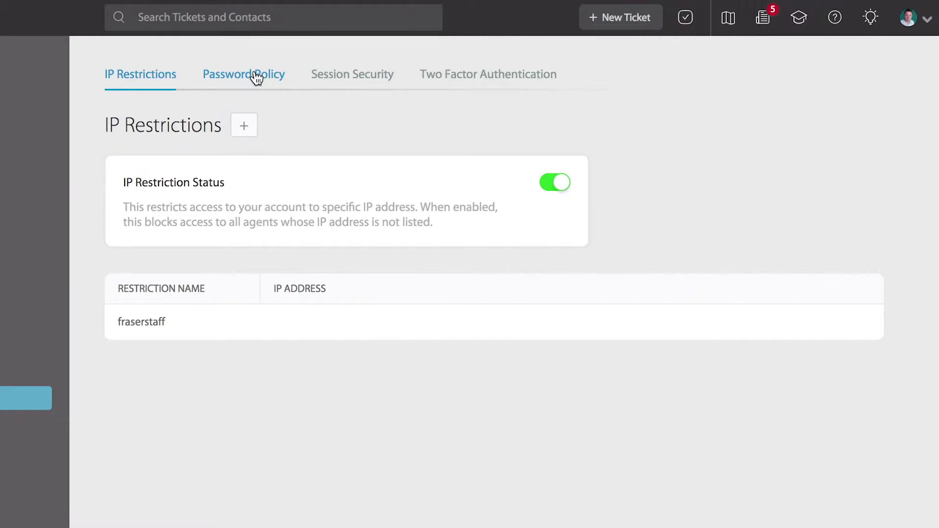
# Enable the agent password policy: minimum 8 characters with lowercase, uppercase, numbers and special characters
pyautogui.click(256, 76)
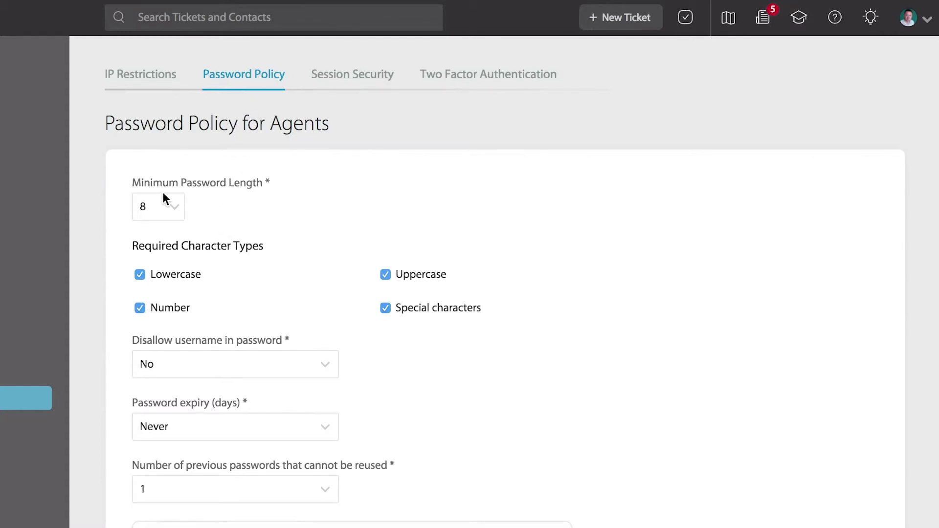
pyautogui.scroll(-2, 163, 192)
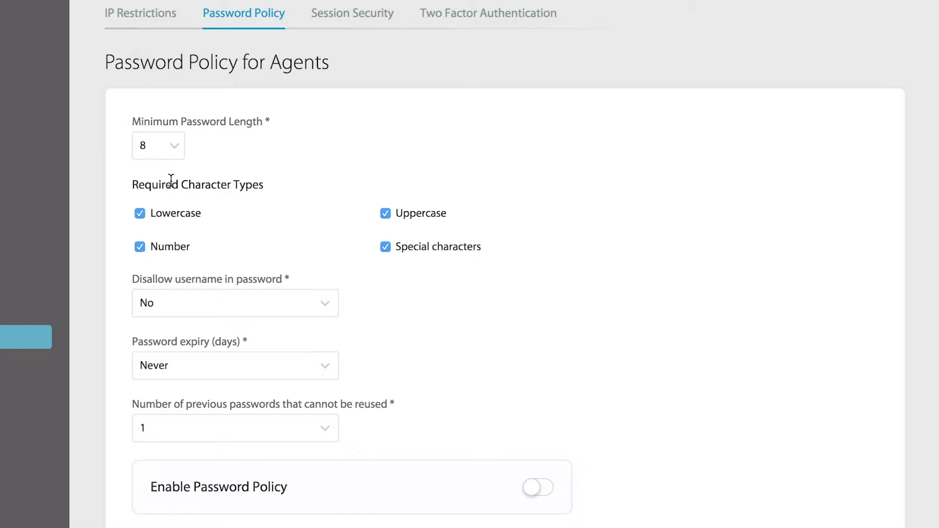
pyautogui.doubleClick(174, 213)
pyautogui.scroll(-2, 164, 212)
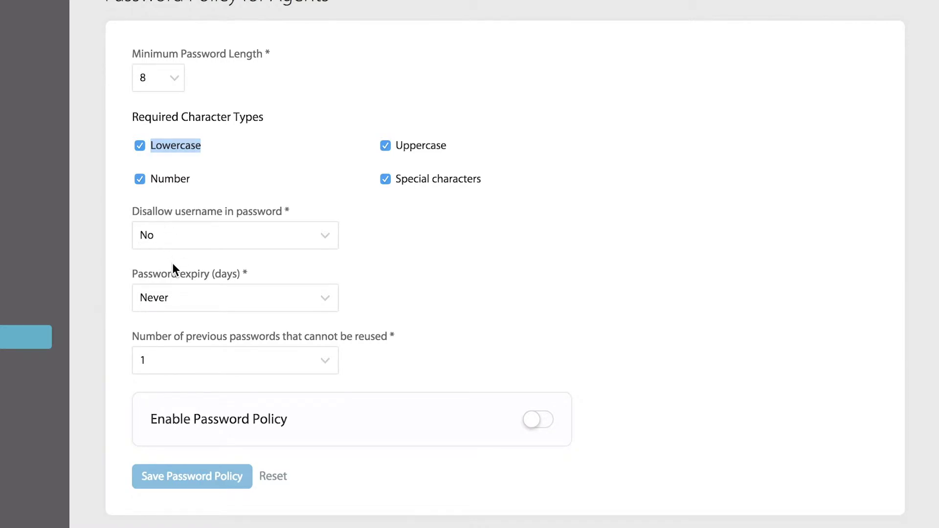
pyautogui.click(537, 424)
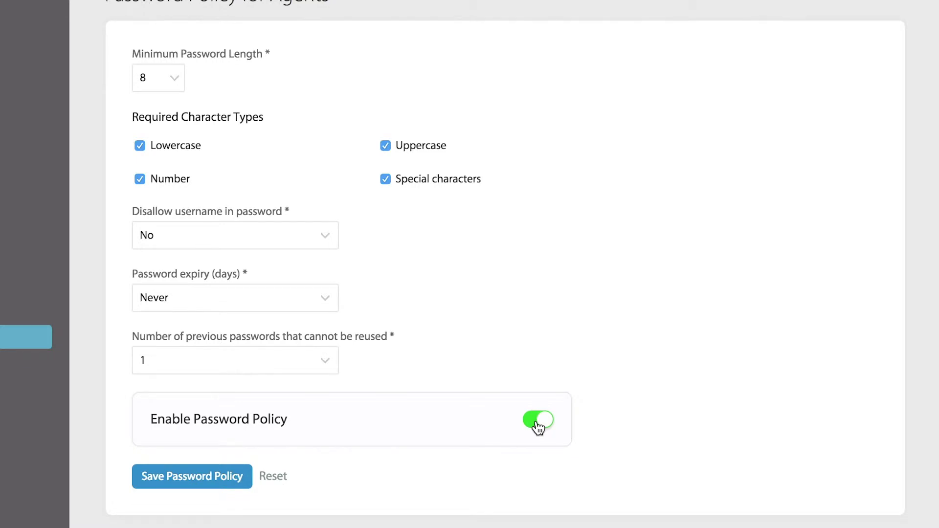
# Save the password policy so it applies to all agents starting Tomorrow
pyautogui.click(199, 482)
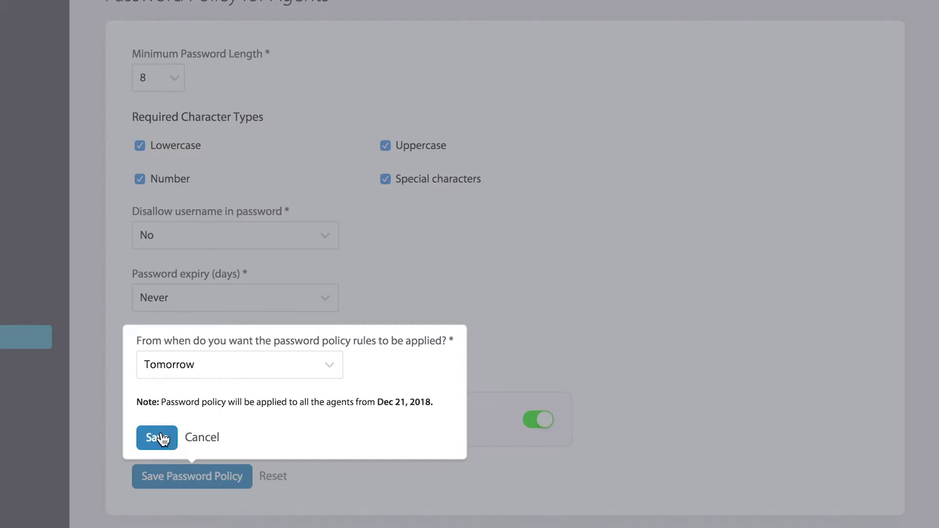
pyautogui.click(171, 368)
pyautogui.click(173, 399)
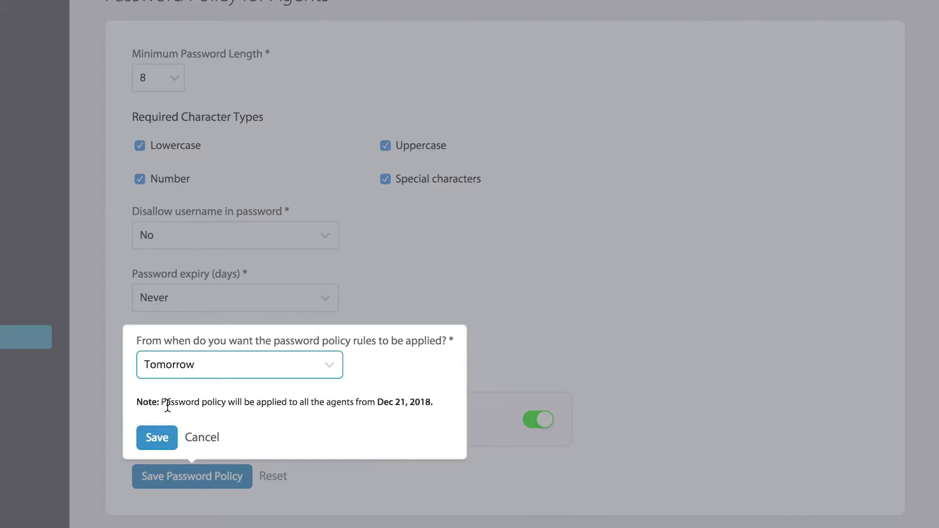
pyautogui.click(155, 441)
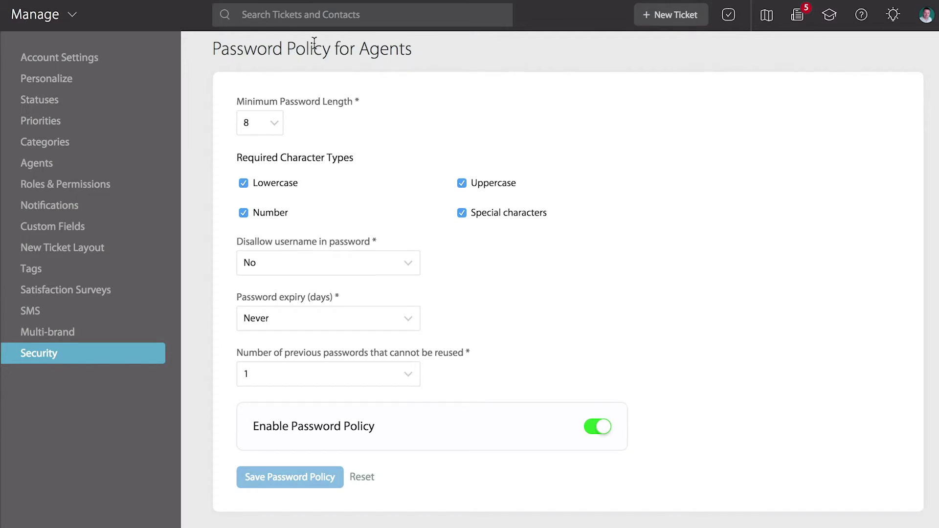
pyautogui.scroll(2, 318, 98)
# Open the Session Security tab to view the 24-hour inactivity timeout
pyautogui.click(440, 69)
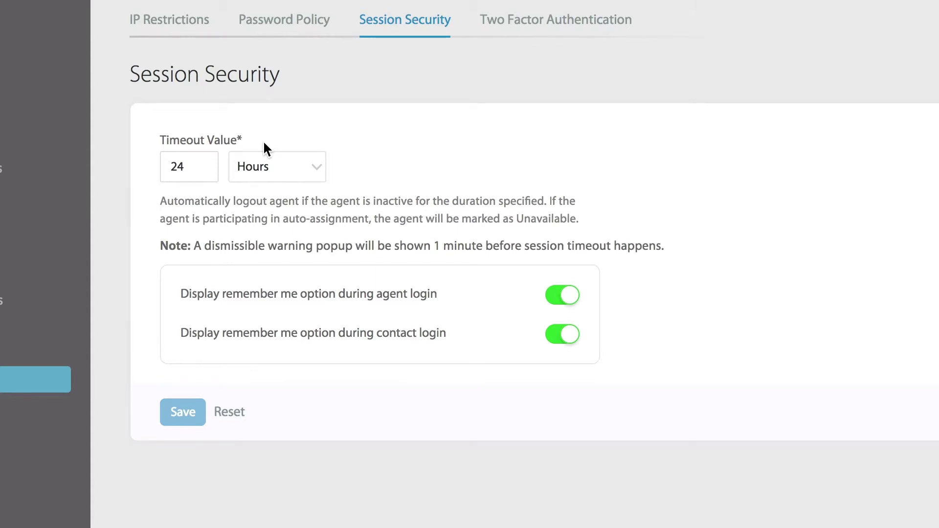
# Set the session inactivity timeout to 25 hours, then go to Two Factor Authentication settings
pyautogui.click(262, 171)
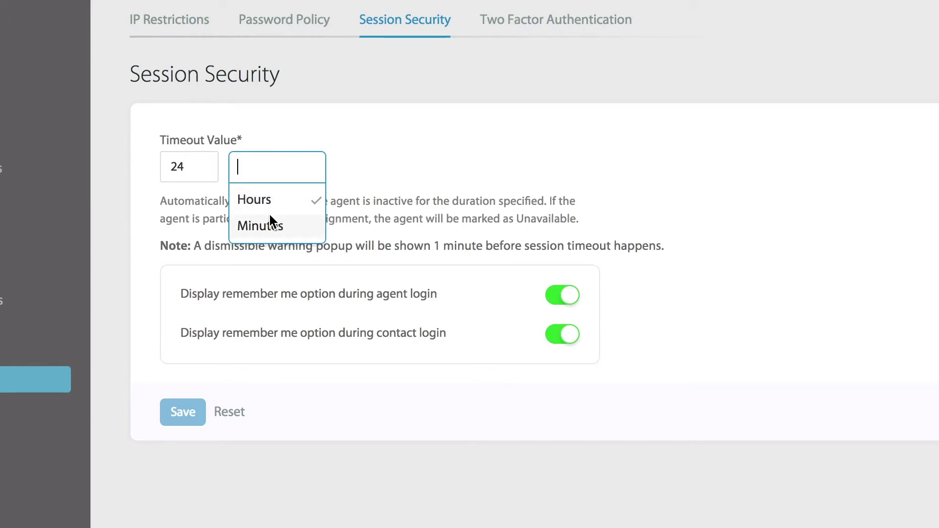
pyautogui.click(206, 165)
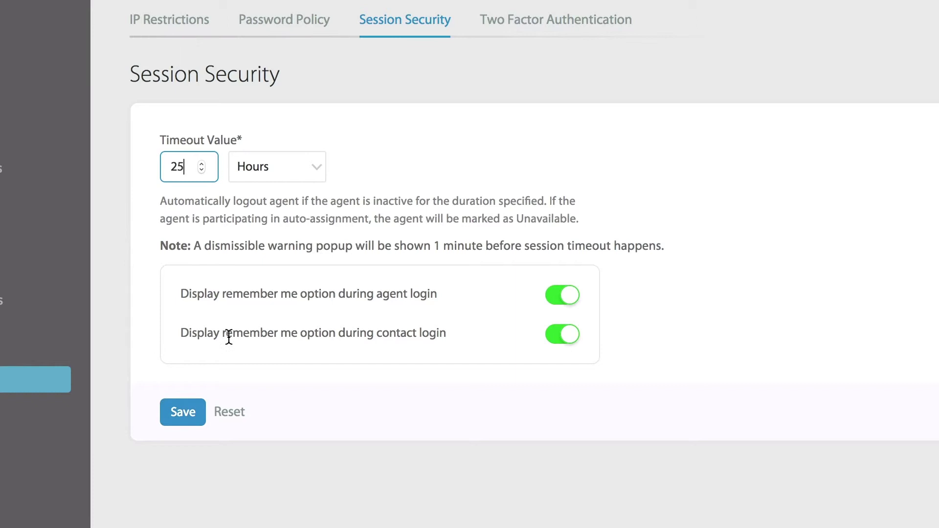
pyautogui.click(557, 30)
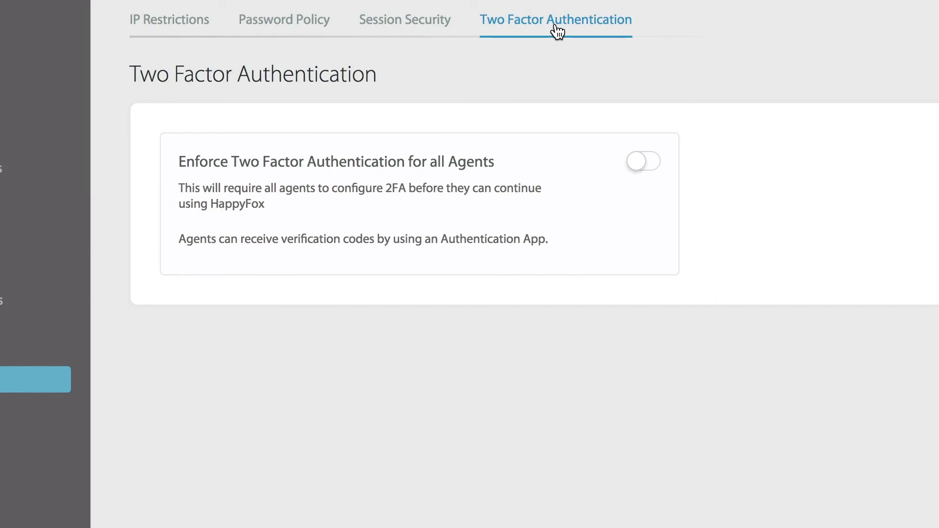
# Turn on 'Enforce Two Factor Authentication for all Agents'
pyautogui.click(651, 166)
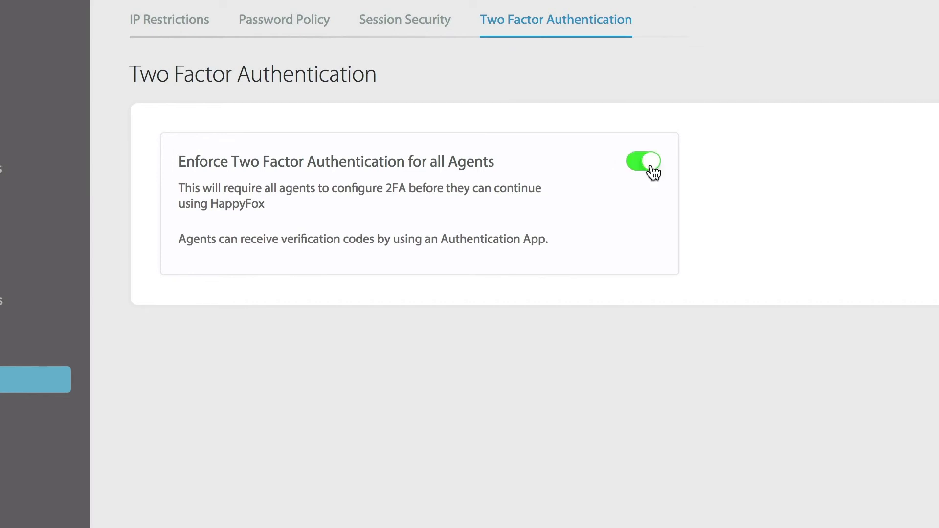